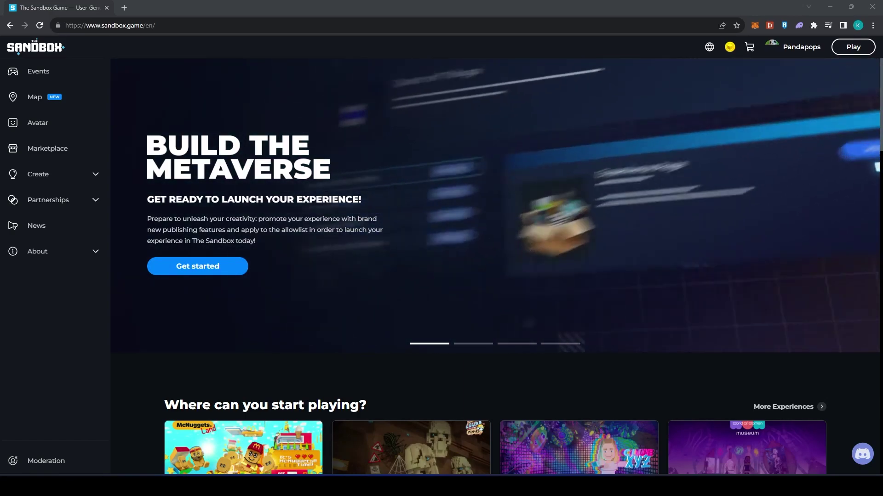
Go to the Workspace page of created assets from the account menu
left_click(786, 47)
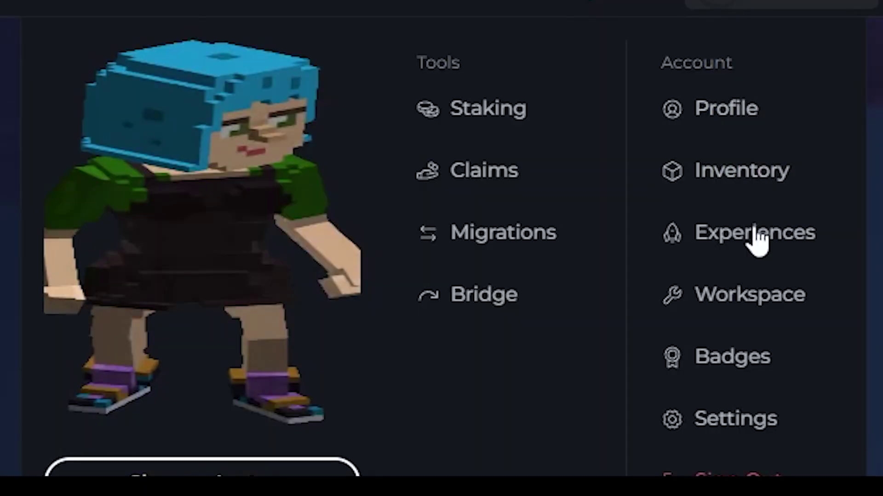
left_click(750, 295)
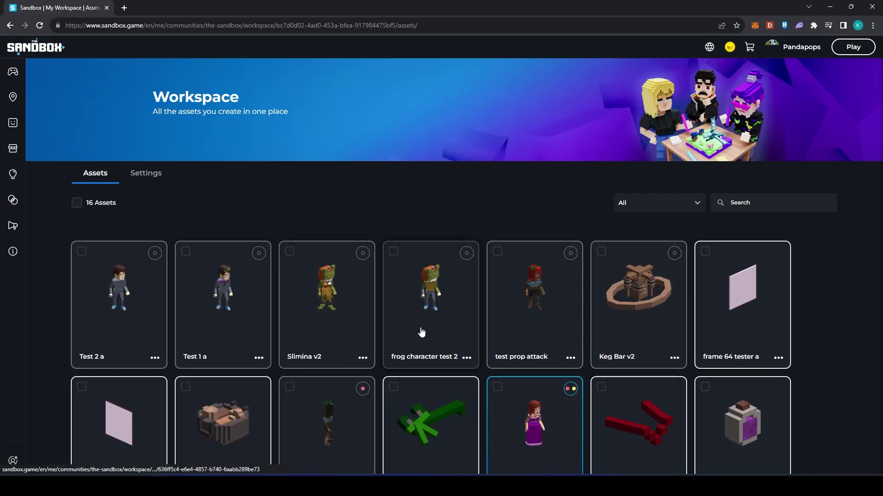
Open the 'frog character test 2' asset from the Workspace grid
left_click(422, 333)
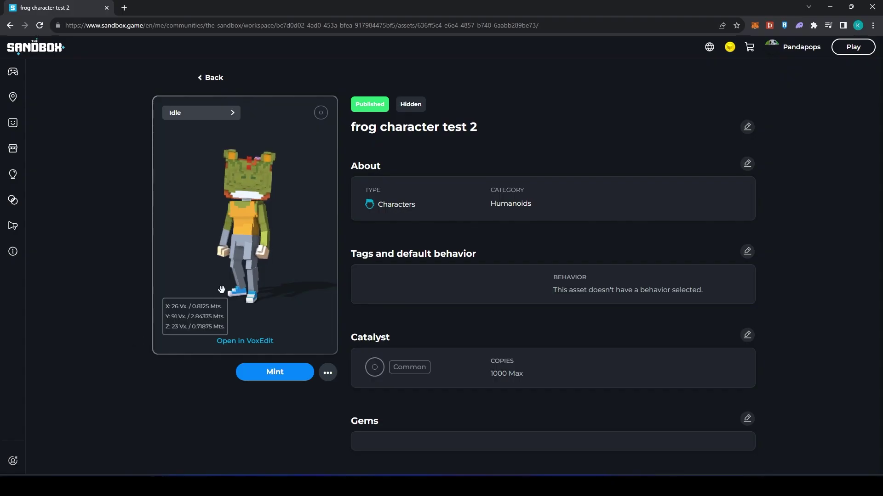
Launch the frog character asset in VoxEdit, allowing the browser's 'Open VoxEdit.bat' prompt
left_click(240, 341)
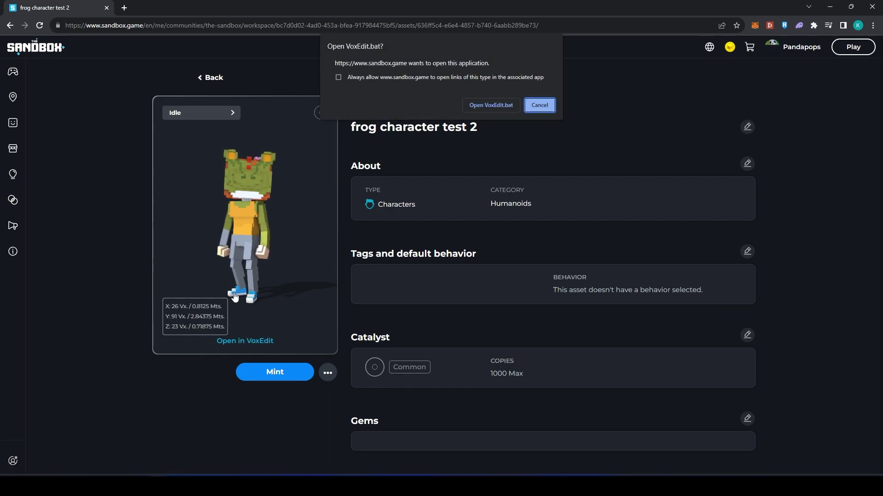
left_click(486, 107)
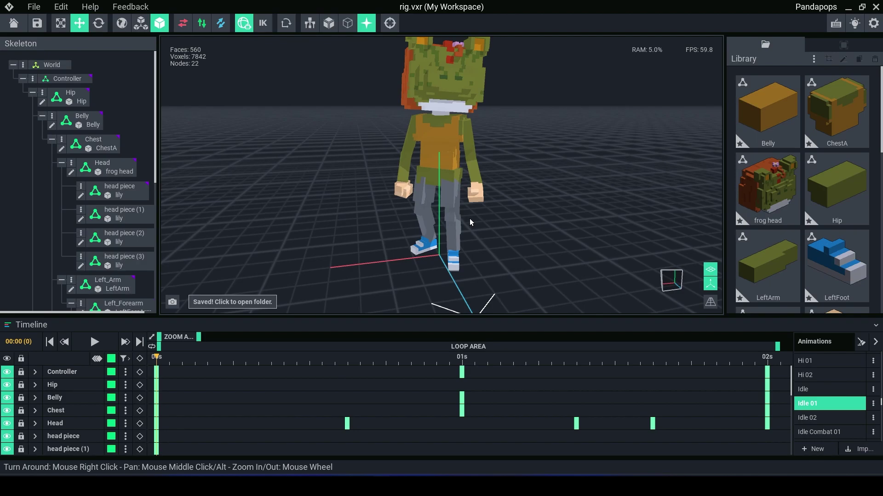
Orbit the viewport camera around the frog character rig
right_click_drag(362, 169, 543, 180)
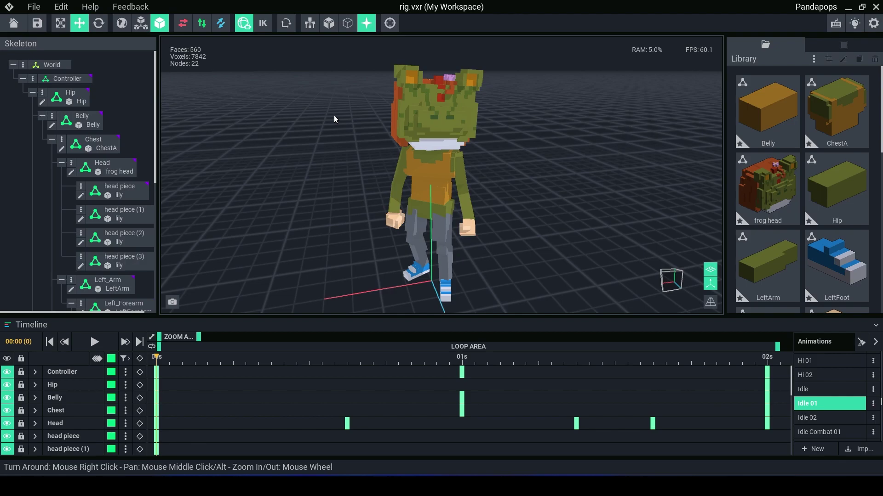
Save the frog rig over 'NPC character issue' in the nested delete/NPC folders, confirming replacement
left_click(33, 6)
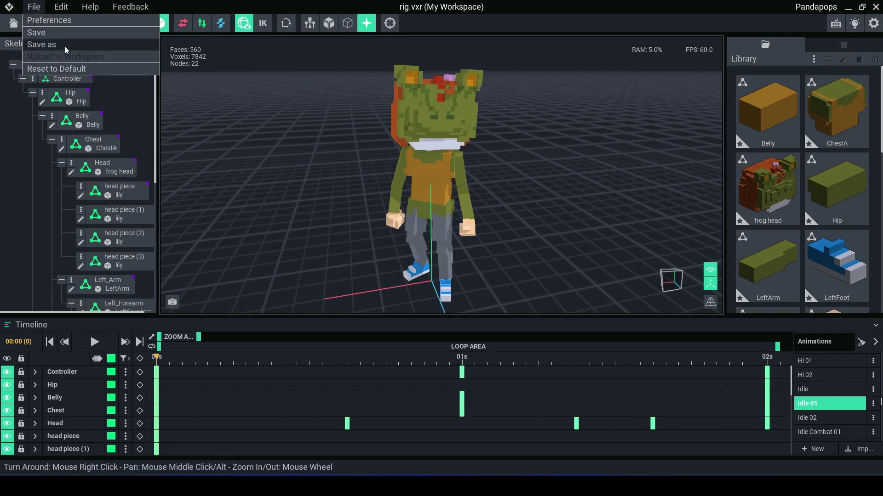
left_click(63, 44)
double_click(446, 270)
double_click(395, 205)
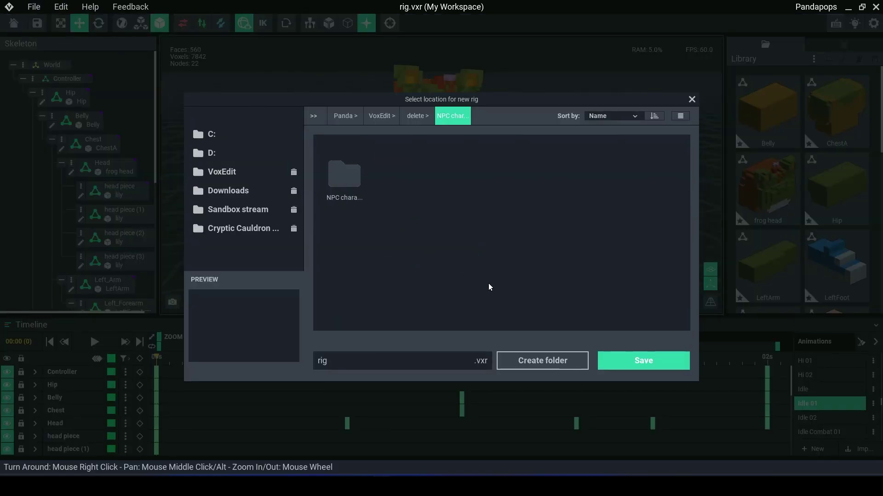
double_click(344, 181)
double_click(347, 182)
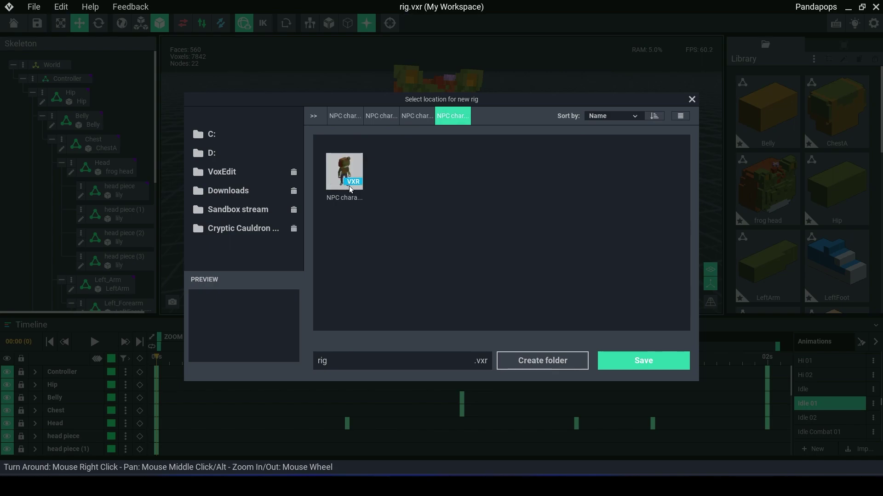
left_click(349, 185)
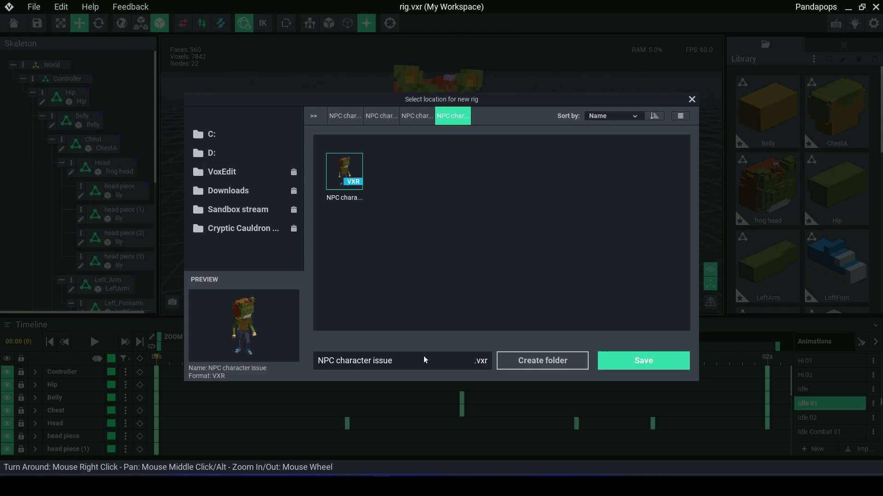
left_click(641, 364)
left_click(392, 176)
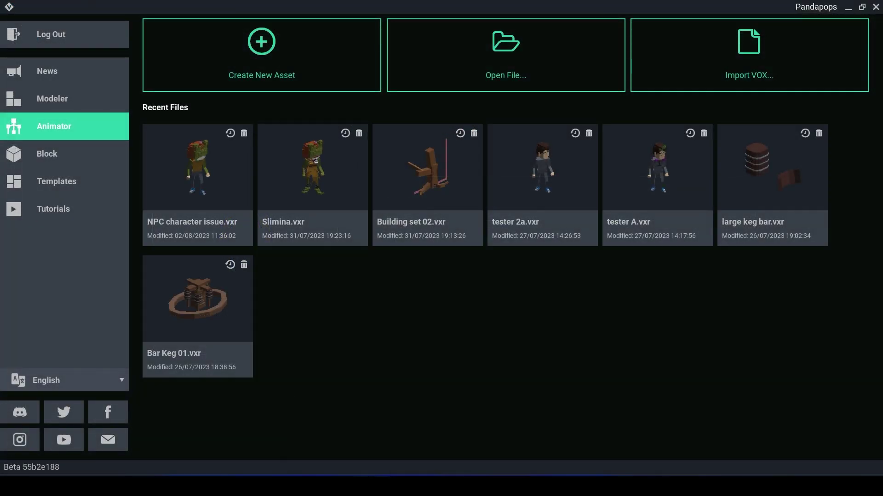
Switch back to the browser's 'frog character test 2' asset page from the taskbar
left_click(200, 439)
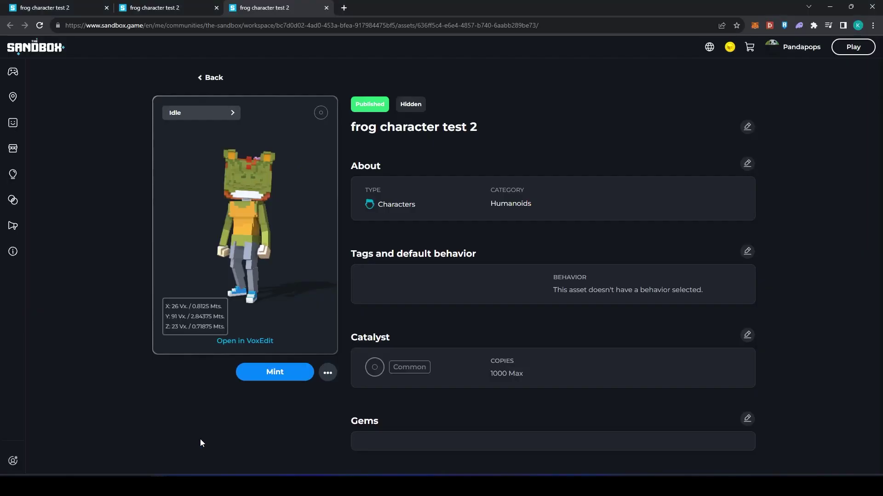